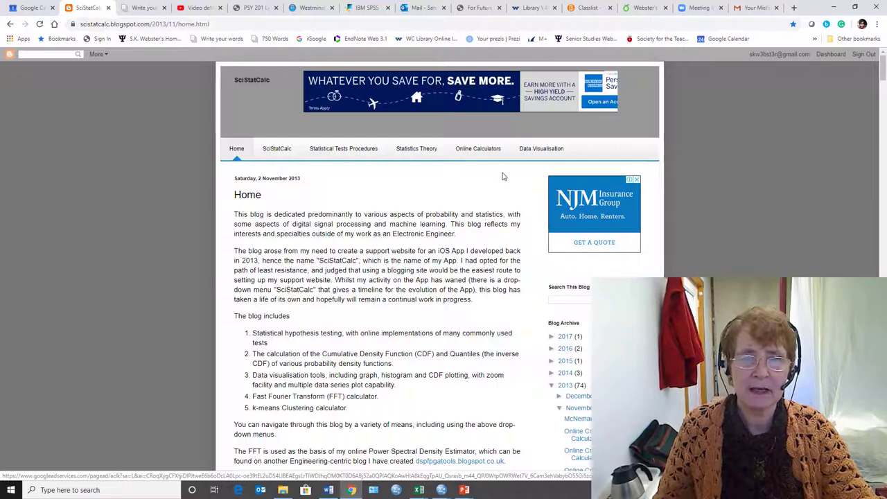
Step: Go through the Online Calculators > Statistical Tests Calculators menu to the One-way ANOVA Test entry
mouse_move(487, 156)
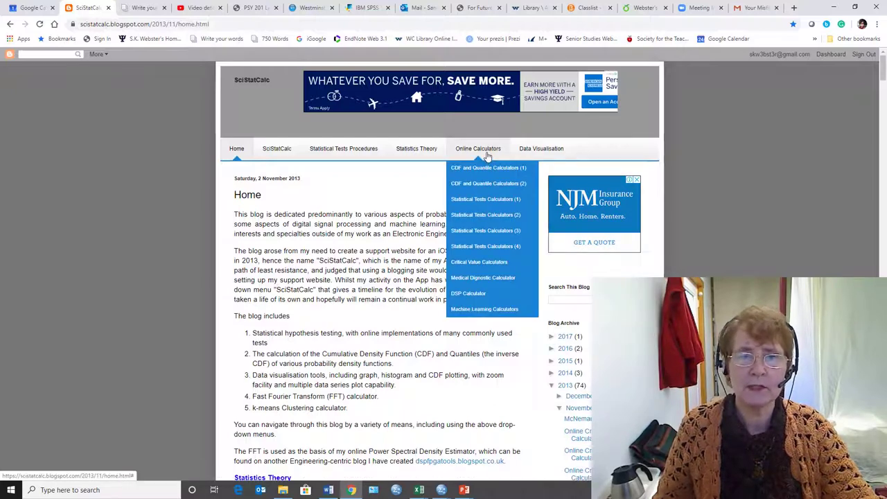
mouse_move(488, 215)
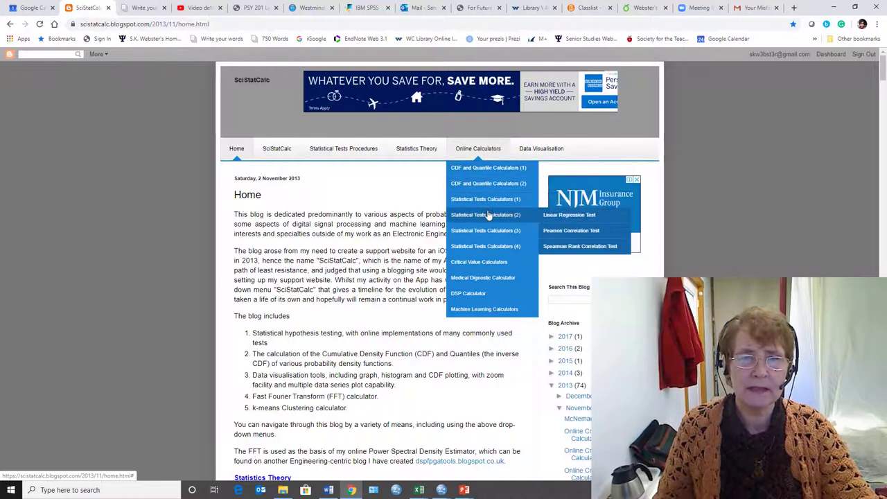
mouse_move(487, 248)
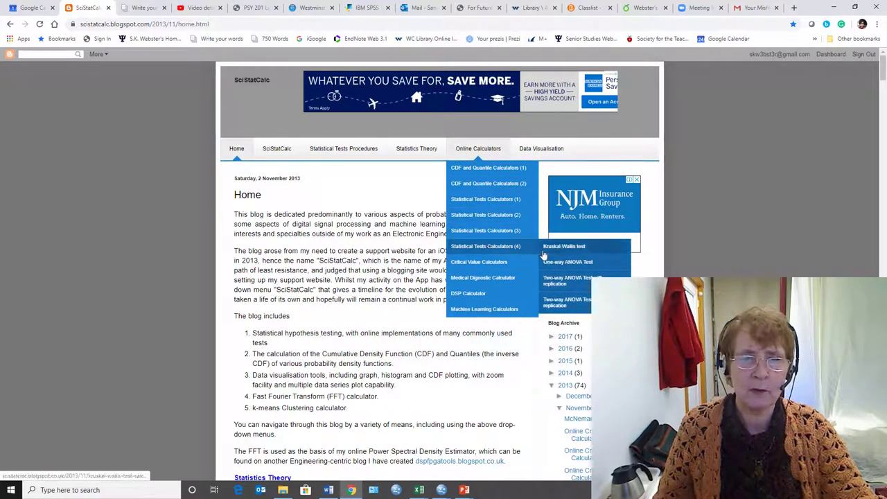
Step: Open the One-way ANOVA Test calculator and add an empty Group 1 data box
left_click(568, 262)
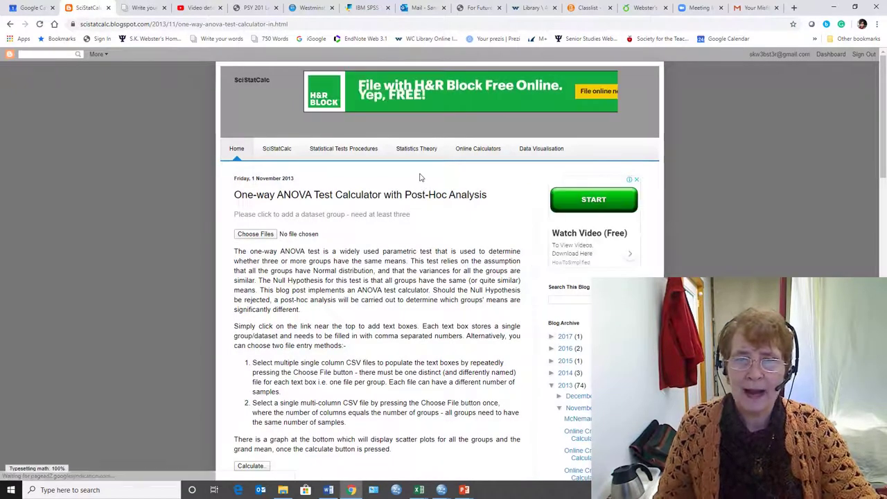
scroll(444, 201, "down", 1)
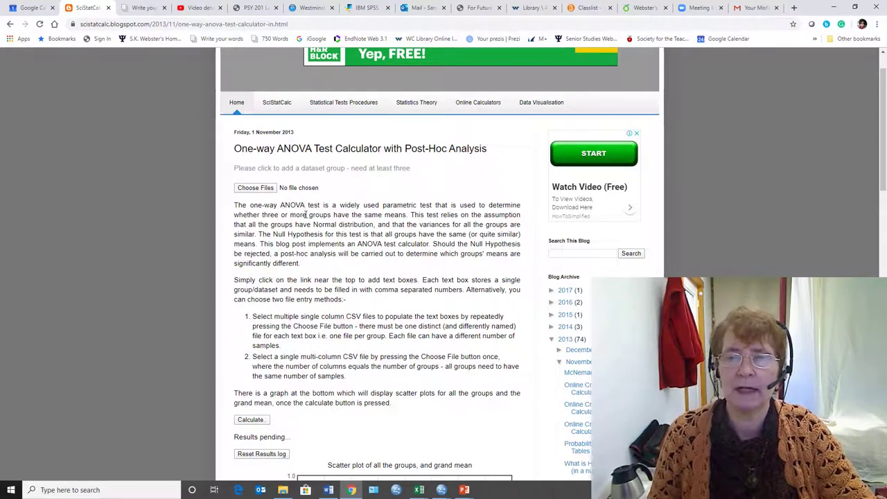
left_click(268, 168)
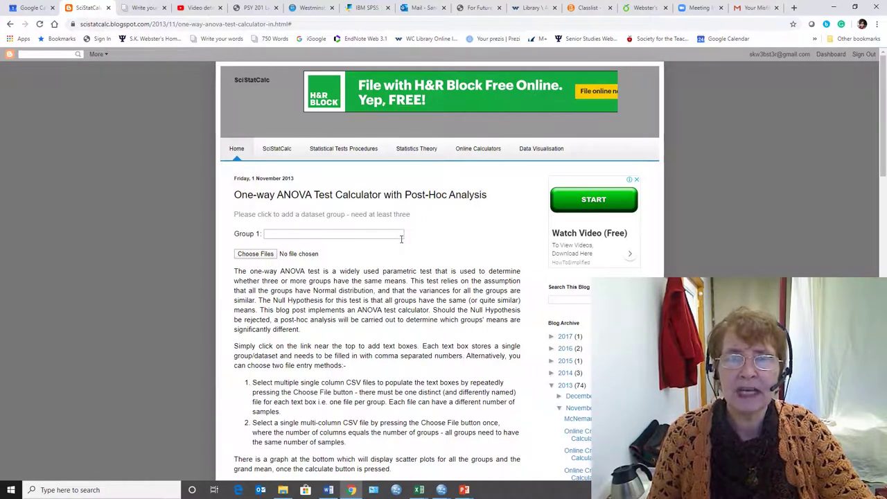
Step: Move the OnewayBetween.csv Excel window aside and copy the first group's scores from row 13
key("alt+Tab")
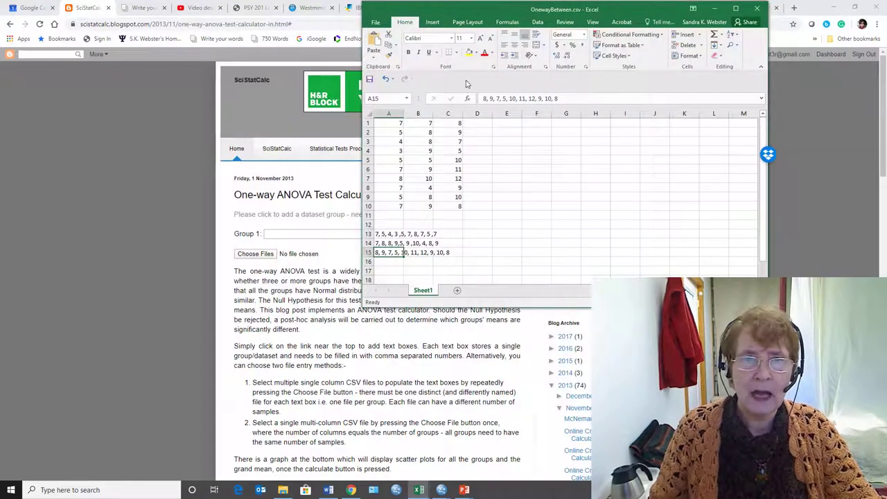
left_click_drag(692, 11, 836, 31)
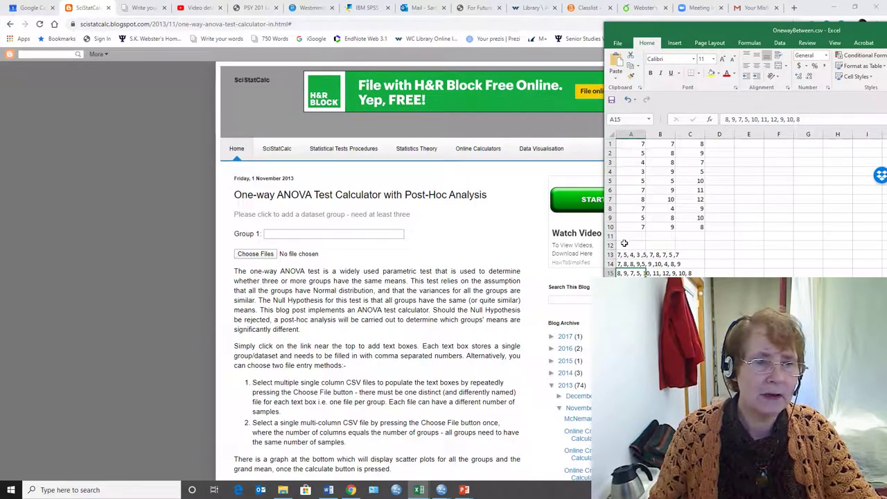
left_click_drag(620, 255, 676, 257)
key("ctrl+c")
Step: Paste the row 13 scores into Group 1 and add Group 2 and Group 3 boxes
left_click(288, 237)
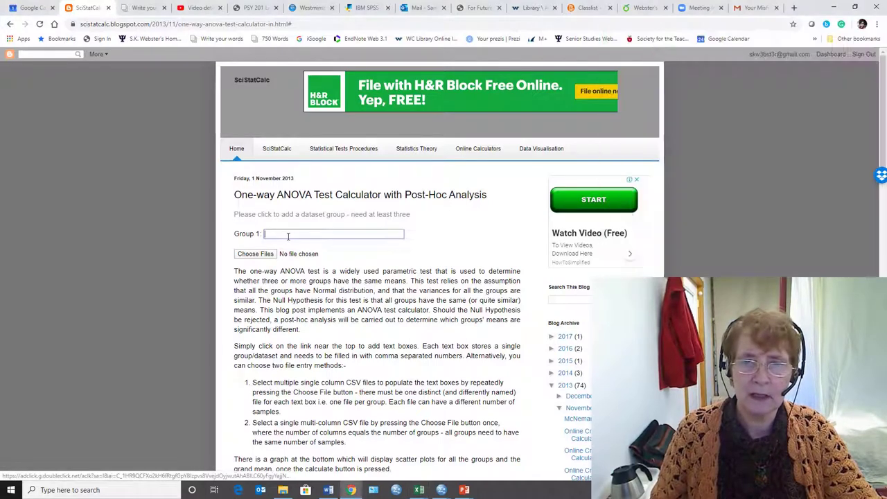
key("ctrl+v")
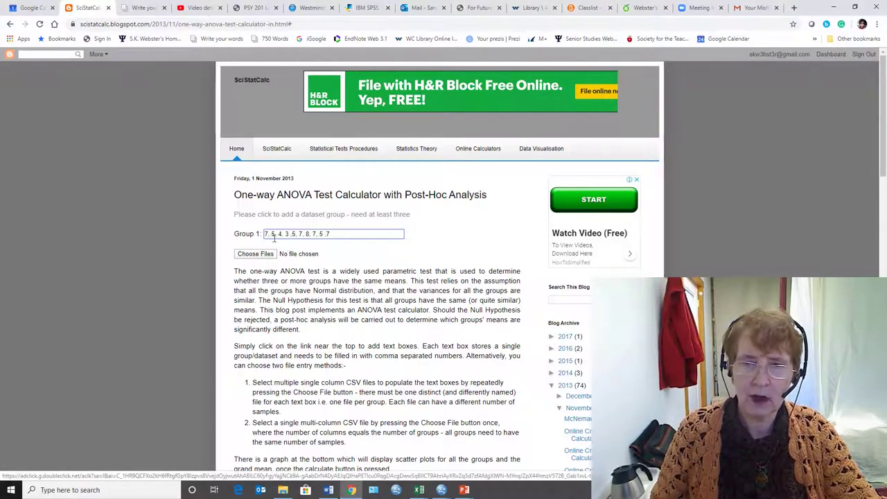
left_click(275, 226)
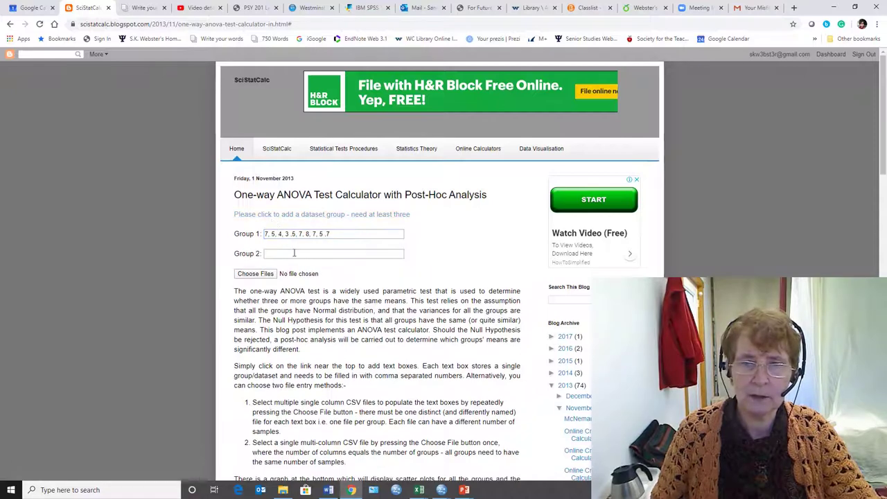
left_click(293, 253)
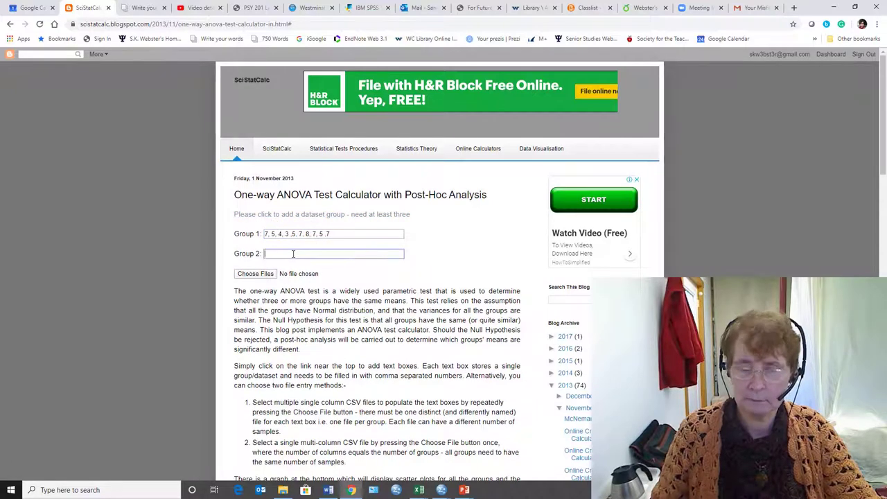
left_click(302, 218)
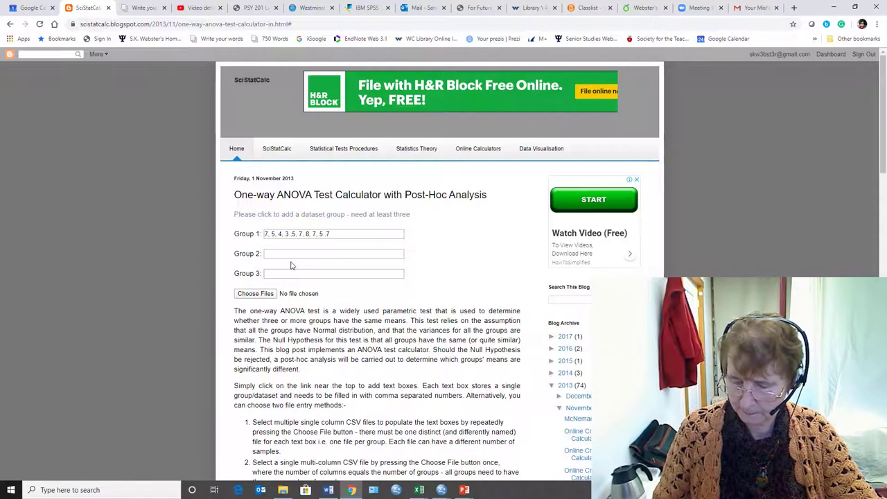
Step: Fill Group 2 with the second group's scores from spreadsheet row 14
key("alt+Tab")
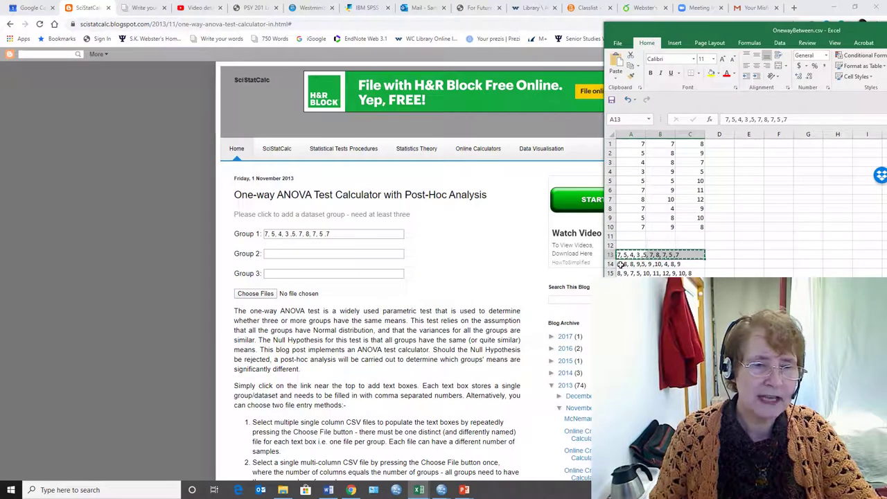
mouse_move(620, 265)
left_mouse_down()
mouse_move(681, 265)
mouse_move(627, 265)
left_mouse_up()
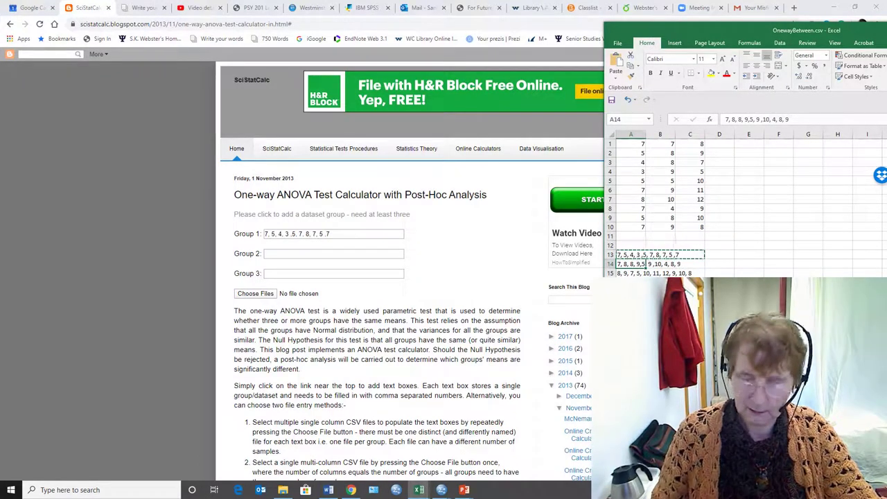
left_click(344, 255)
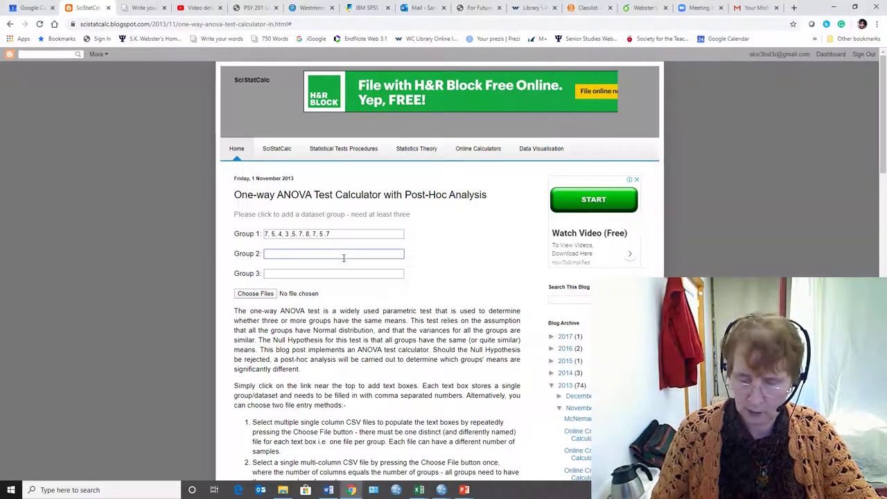
key("ctrl+v")
Step: Copy the third group's scores from row 15 into Group 3
left_click(331, 275)
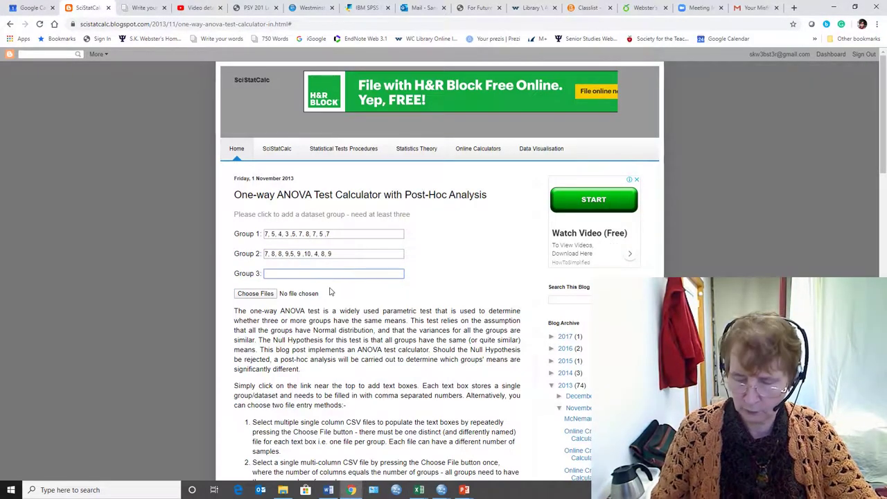
key("alt+Tab")
left_click(644, 273)
key("ctrl+c")
left_click(341, 273)
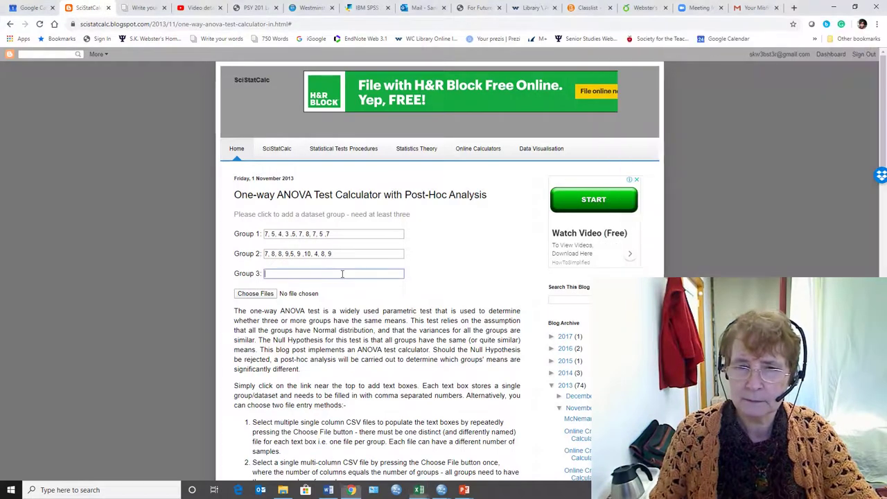
key("ctrl+v")
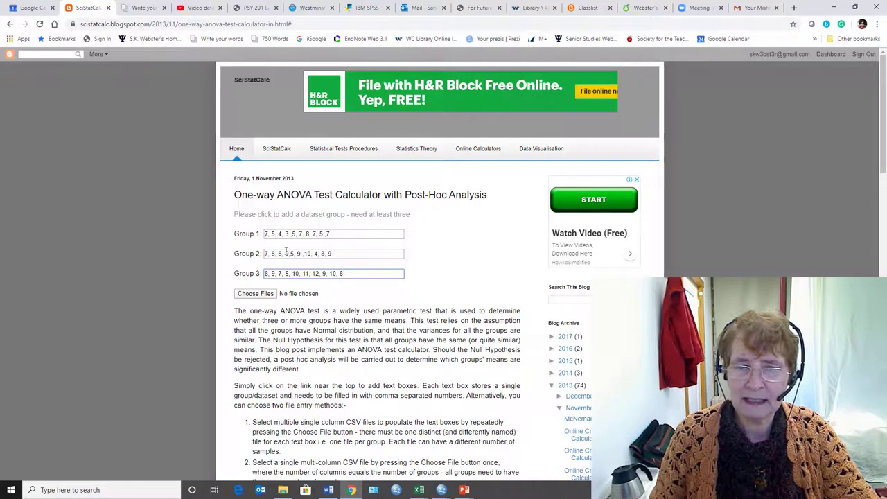
scroll(381, 218, "down", 3)
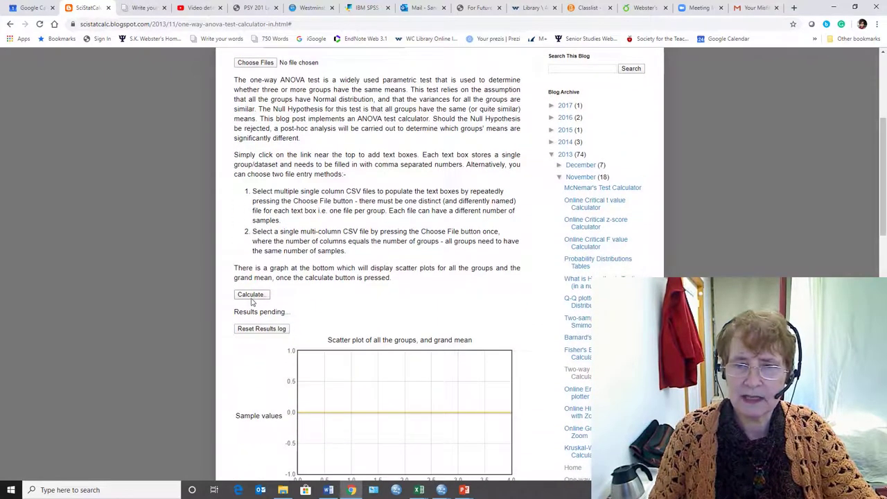
left_click(253, 294)
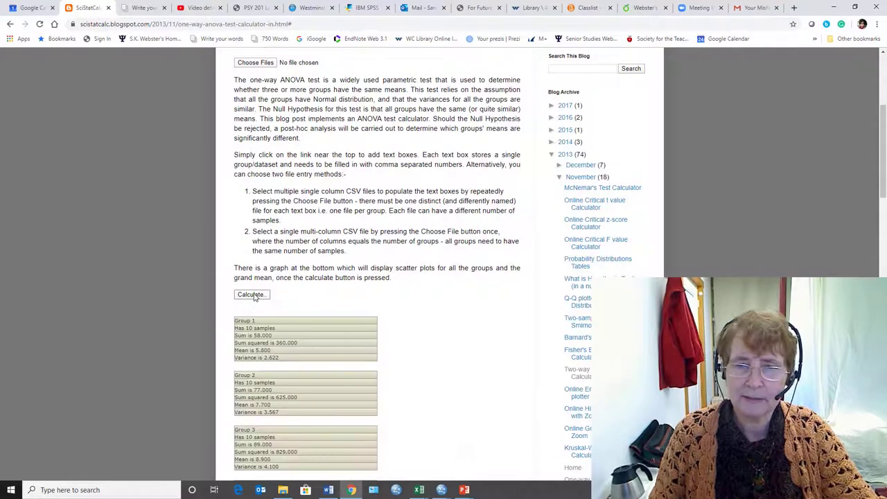
scroll(373, 276, "down", 2)
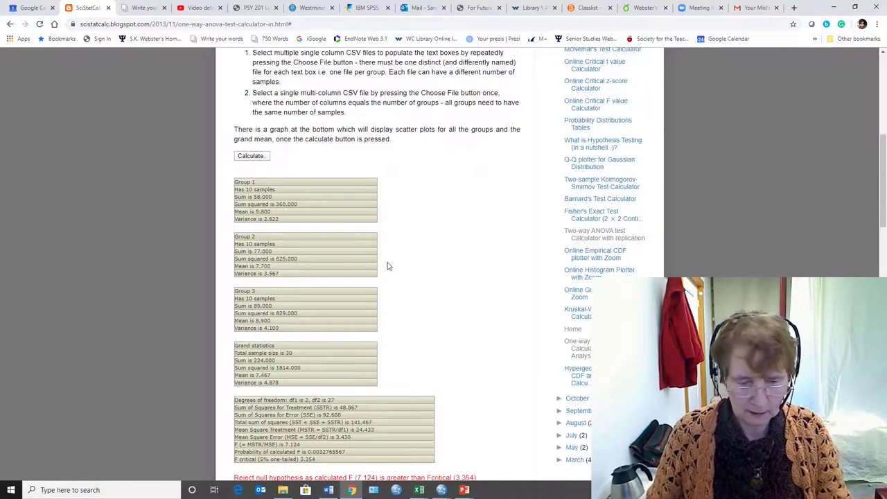
key("ctrl+plus")
key("ctrl+plus")
key("ctrl+plus")
key("ctrl+plus")
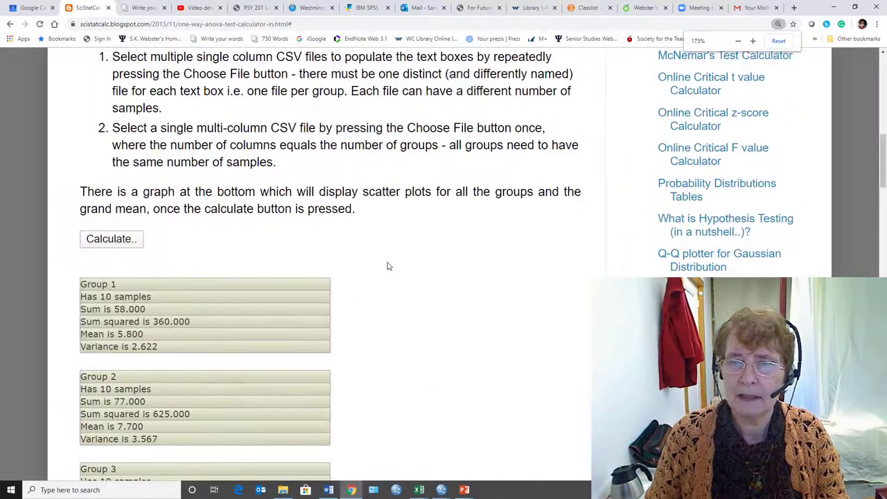
scroll(378, 256, "down", 3)
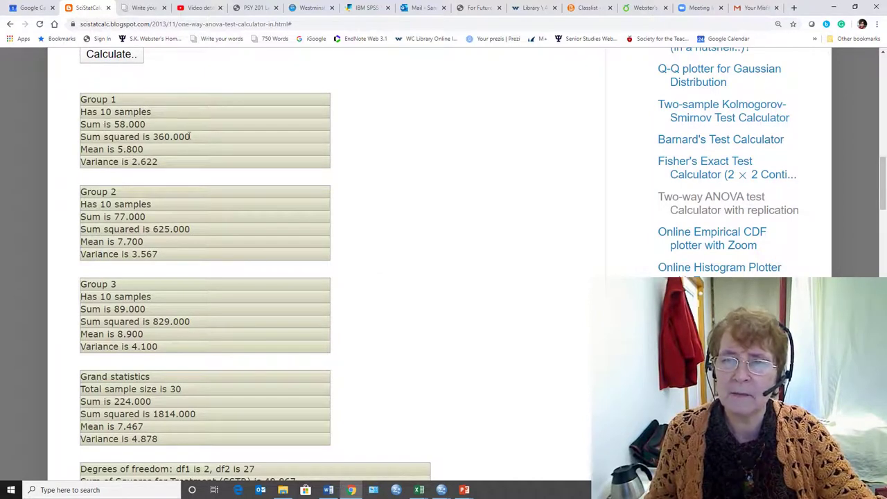
left_click_drag(118, 149, 145, 145)
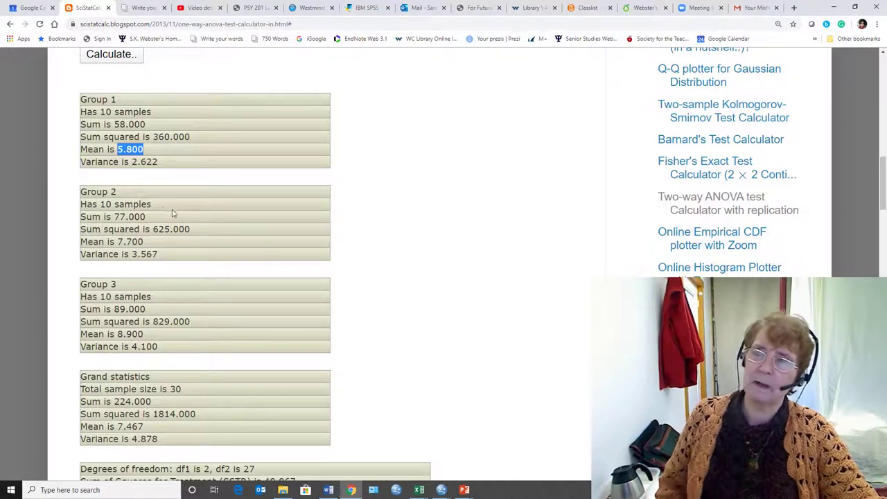
left_click(166, 166)
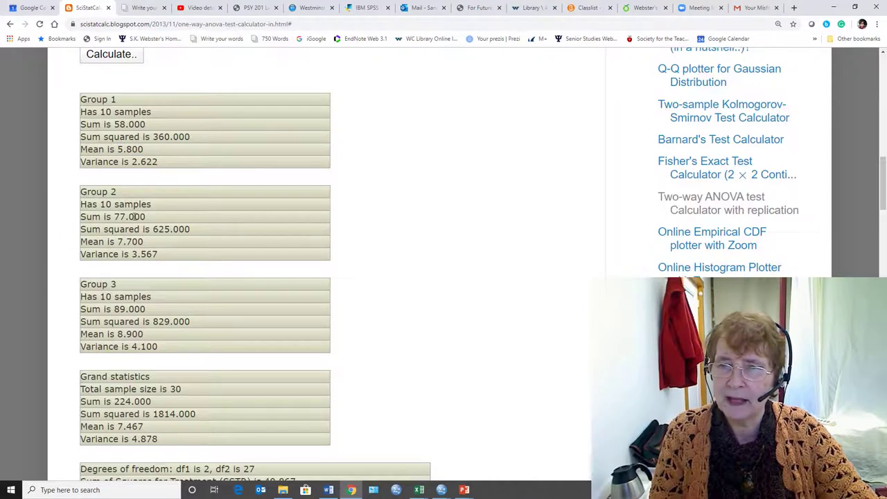
left_click_drag(118, 241, 149, 241)
scroll(192, 255, "down", 2)
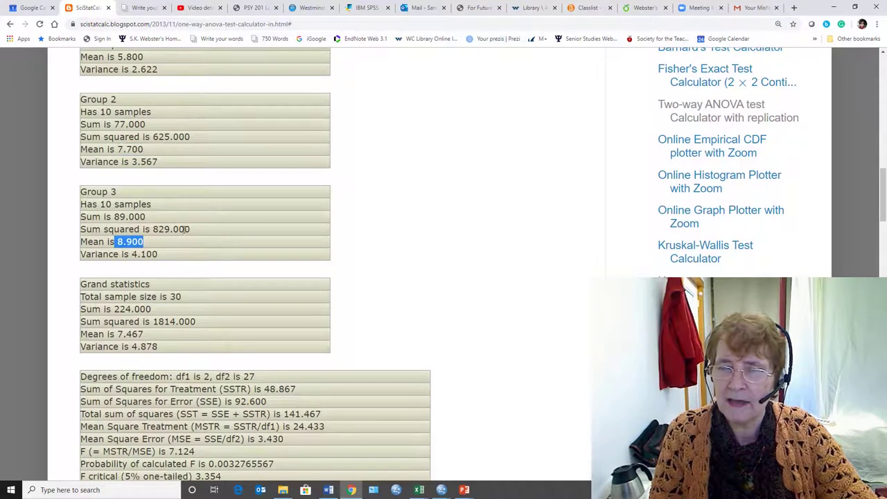
scroll(149, 241, "down", 2)
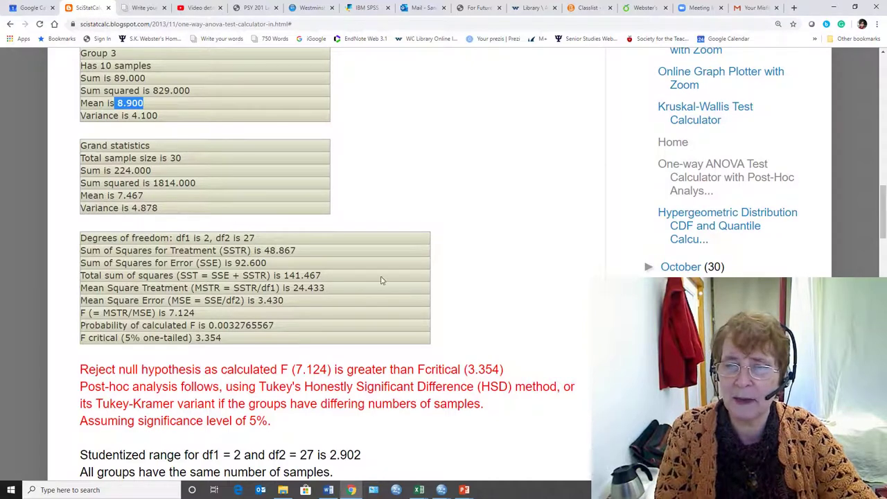
scroll(385, 274, "down", 2)
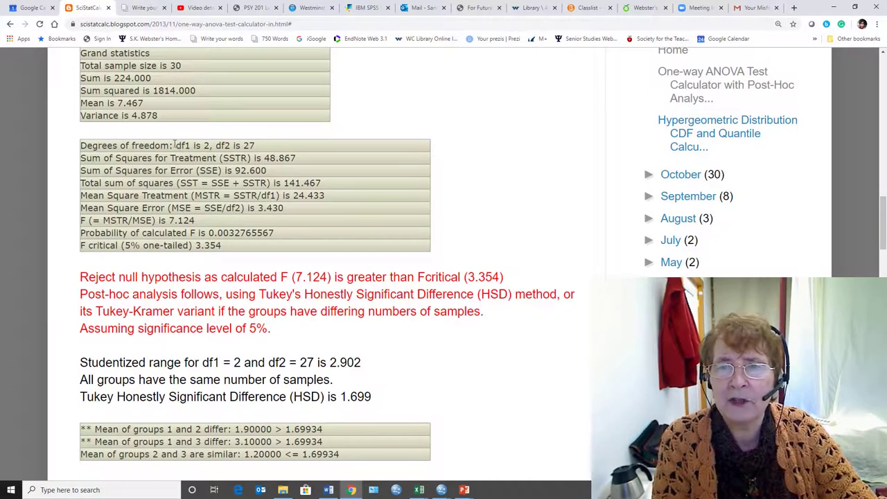
left_click_drag(174, 145, 260, 150)
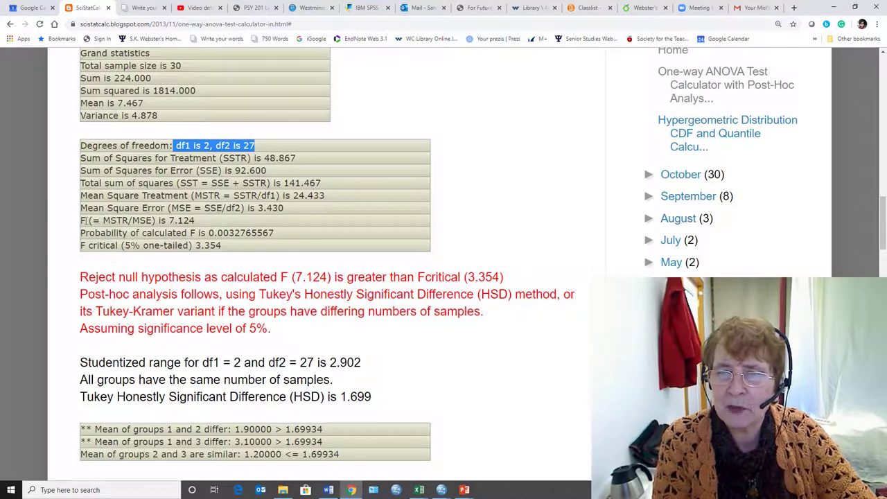
left_click_drag(82, 219, 198, 222)
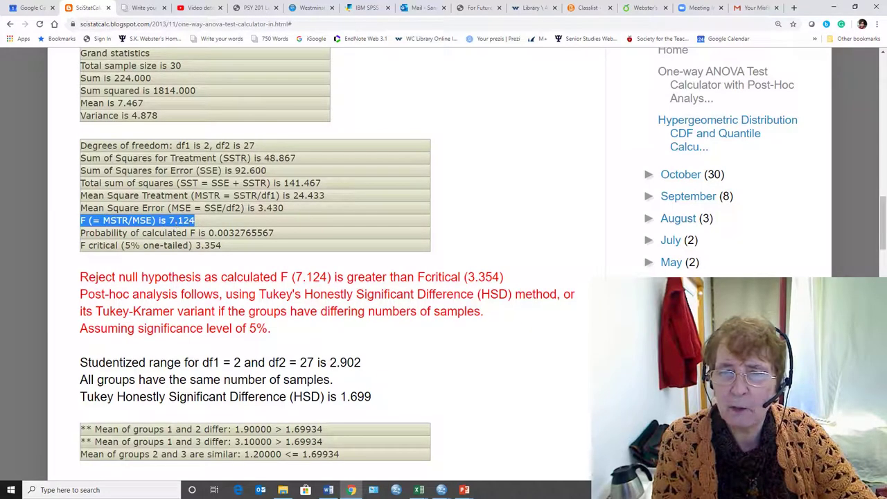
left_click_drag(193, 233, 275, 238)
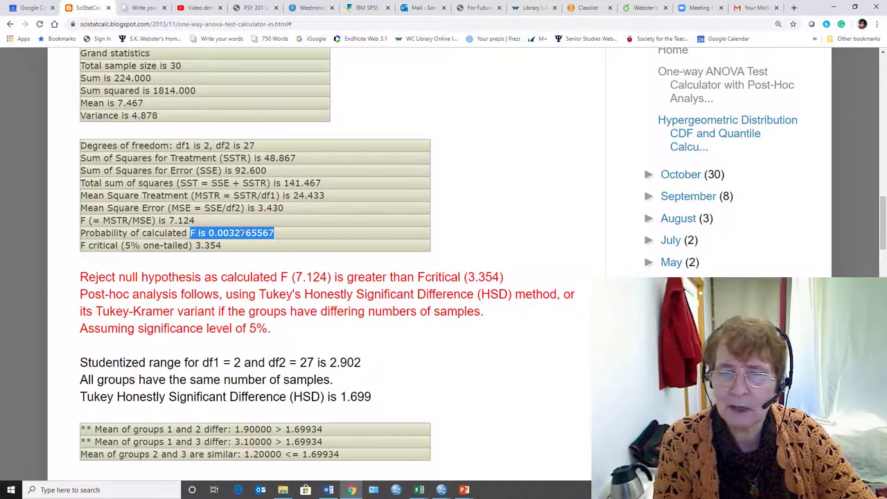
left_click_drag(194, 245, 223, 247)
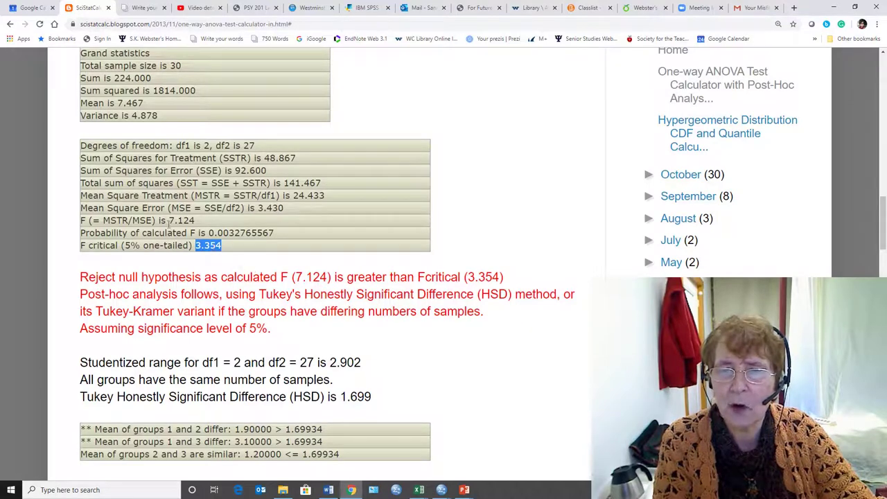
left_click_drag(169, 220, 224, 254)
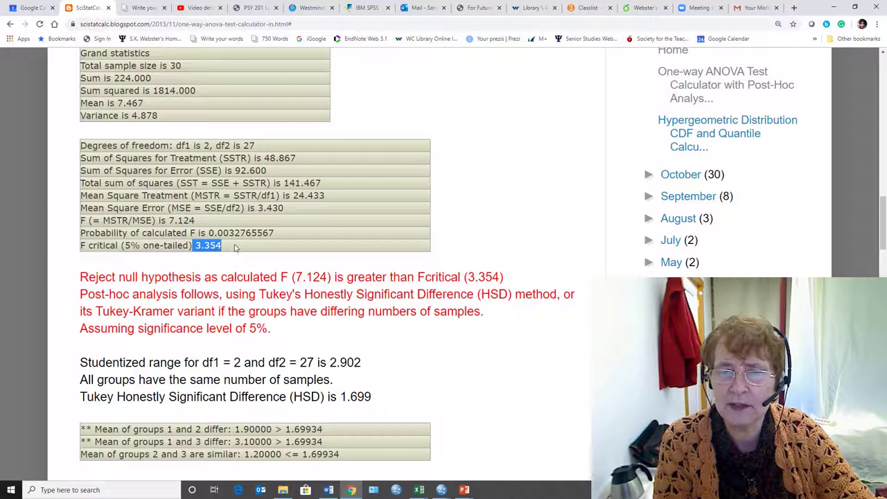
left_click(233, 232)
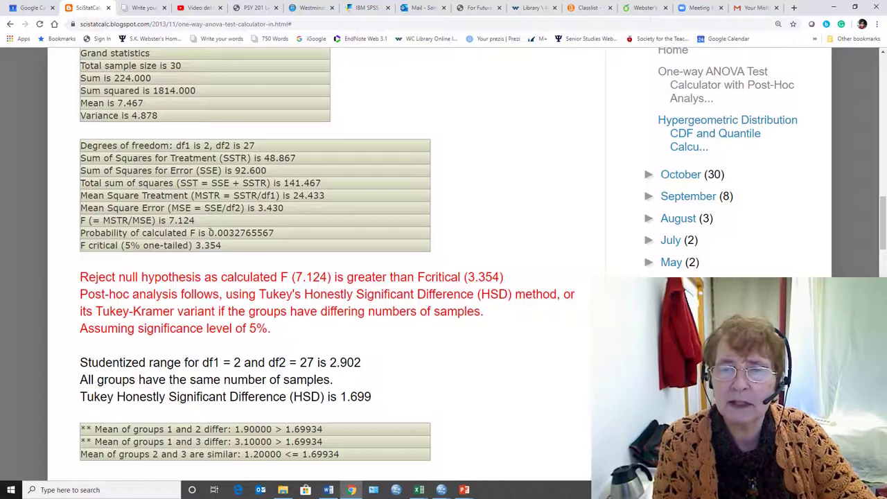
left_click_drag(208, 233, 274, 234)
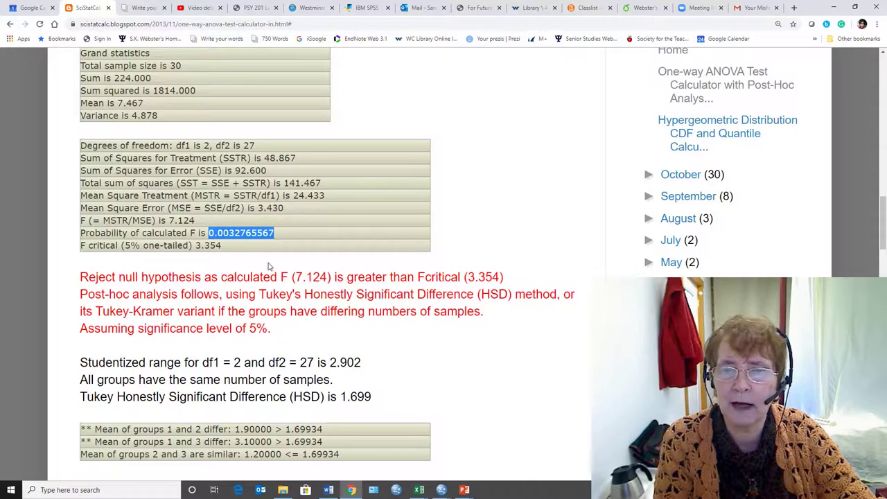
scroll(268, 266, "down", 2)
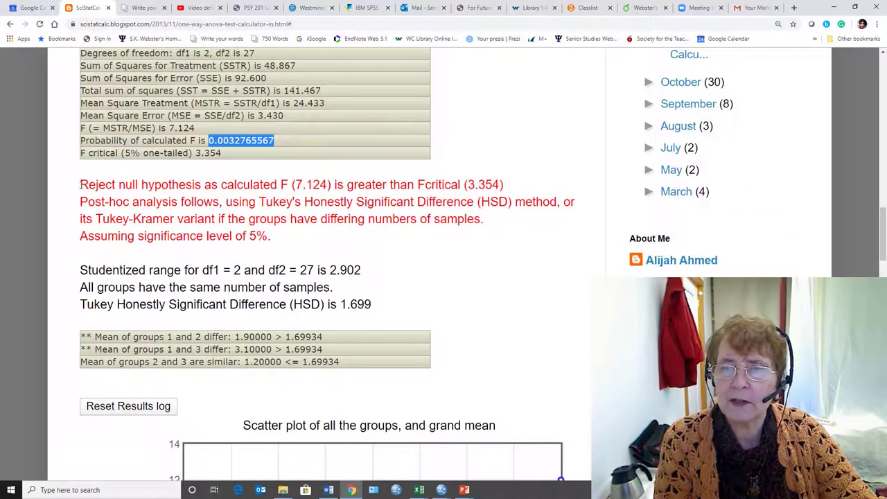
left_click_drag(81, 185, 268, 236)
left_click(291, 249)
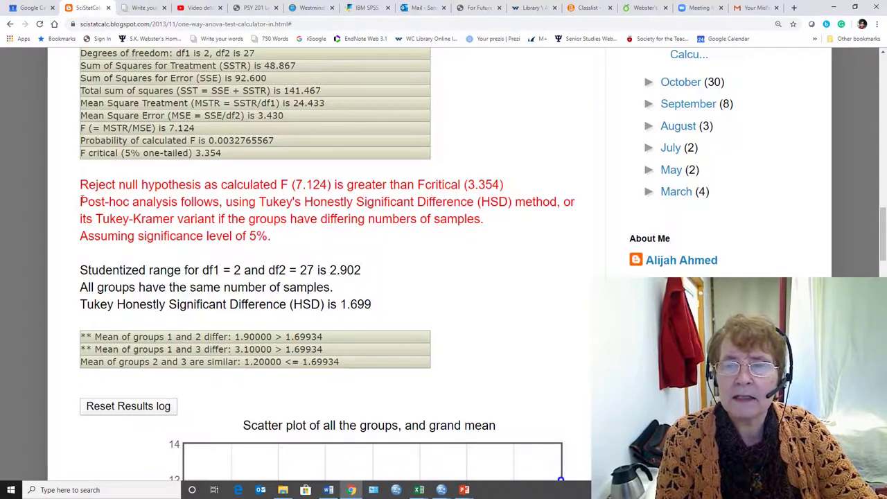
left_click_drag(82, 201, 267, 237)
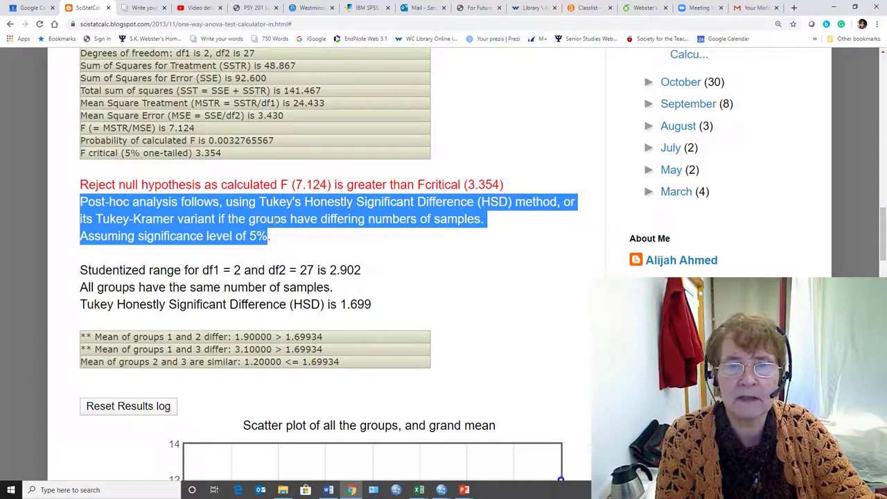
left_click(233, 276)
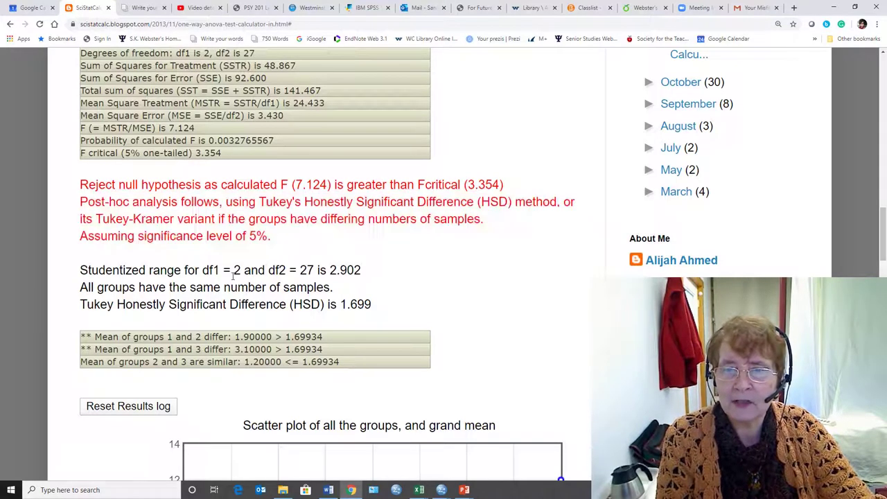
left_click_drag(82, 268, 359, 270)
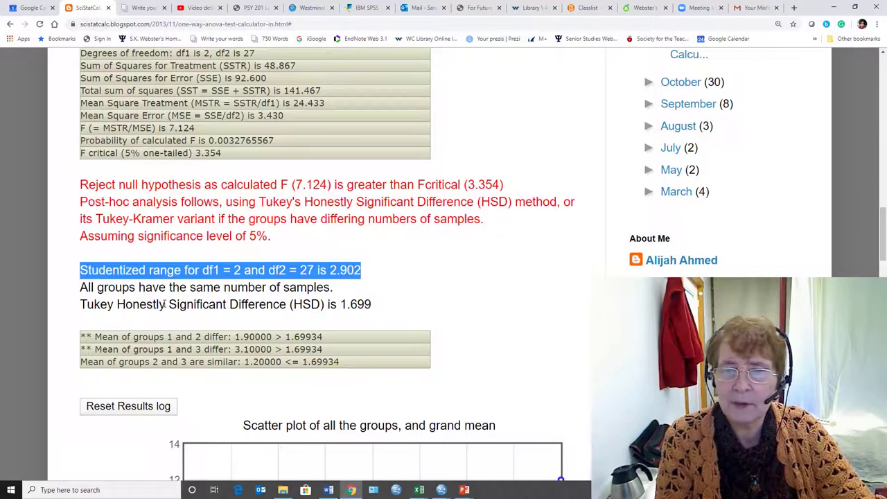
left_click_drag(338, 303, 378, 307)
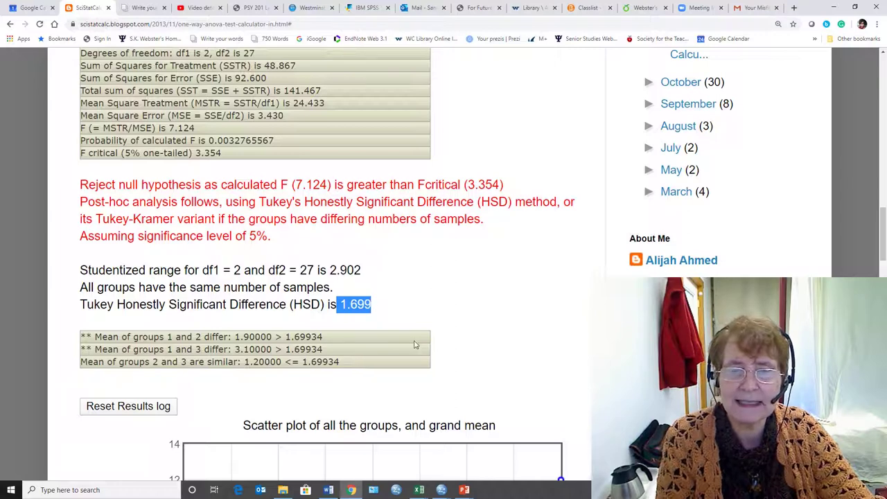
scroll(374, 298, "down", 1)
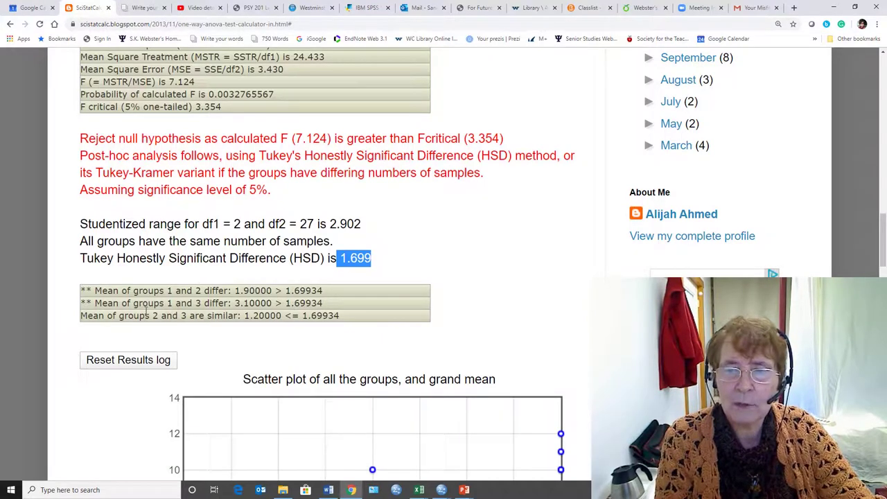
left_click(232, 315)
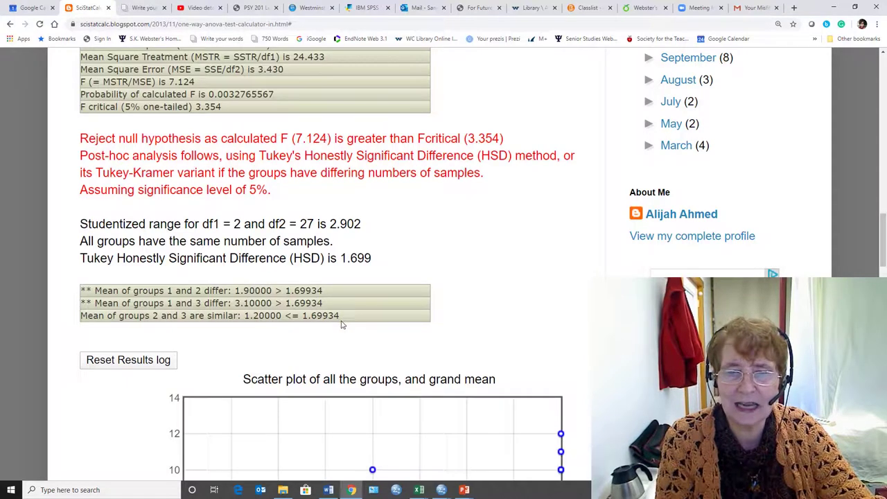
scroll(339, 324, "down", 3)
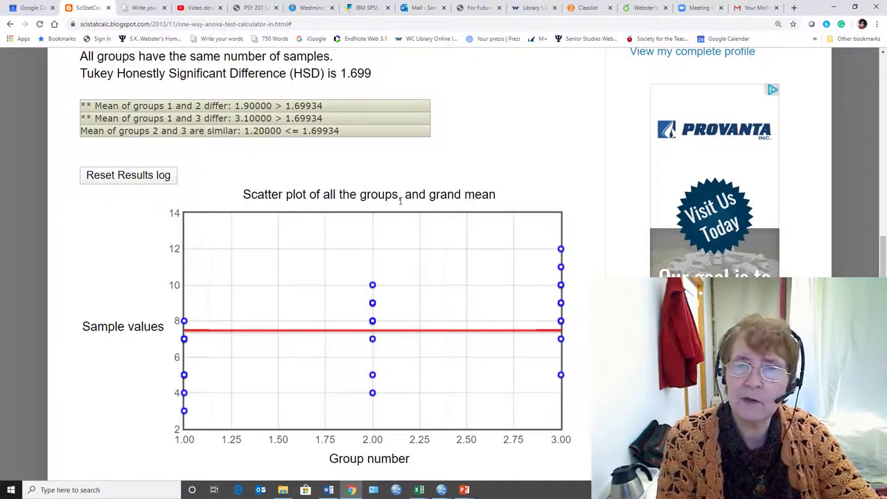
scroll(400, 204, "down", 1)
scroll(411, 293, "up", 20)
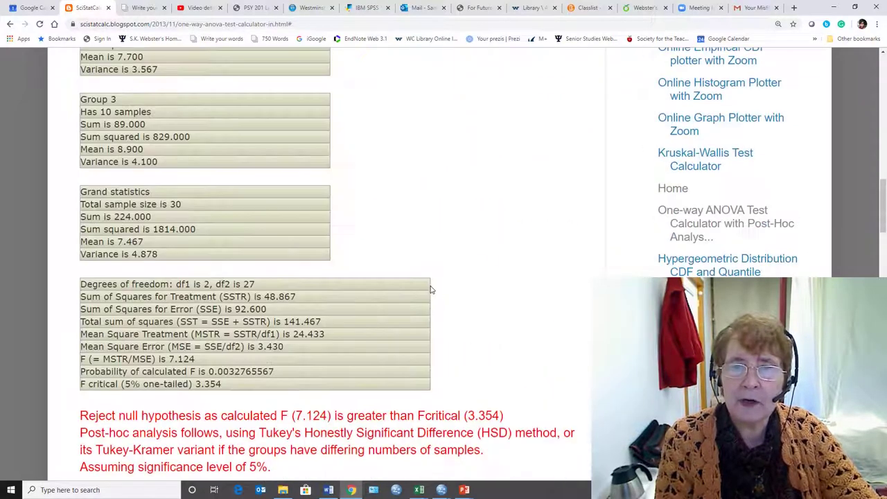
scroll(429, 282, "up", 7)
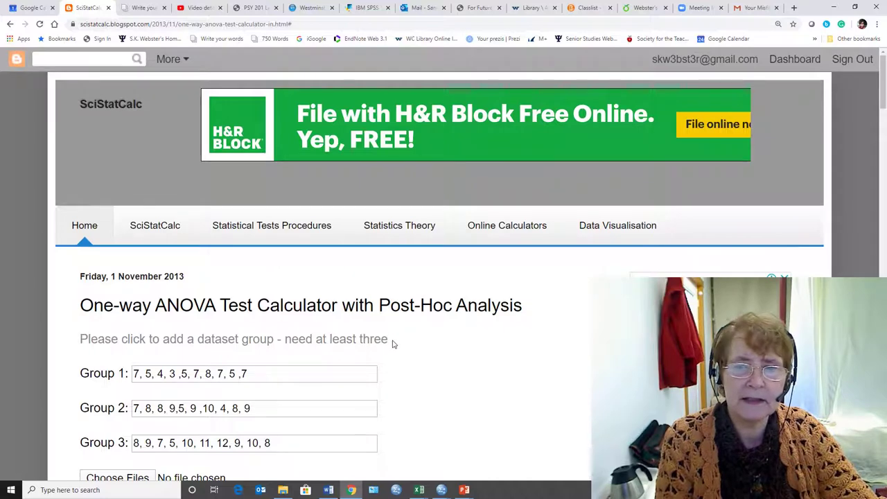
scroll(385, 353, "down", 1)
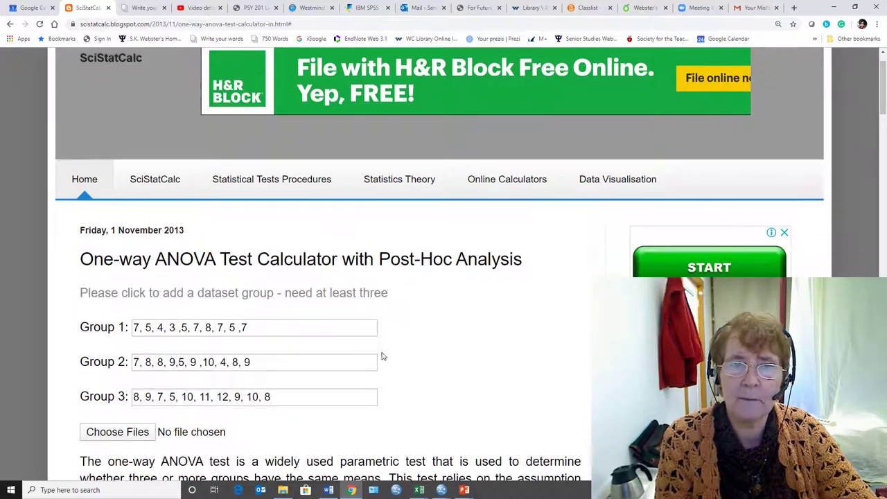